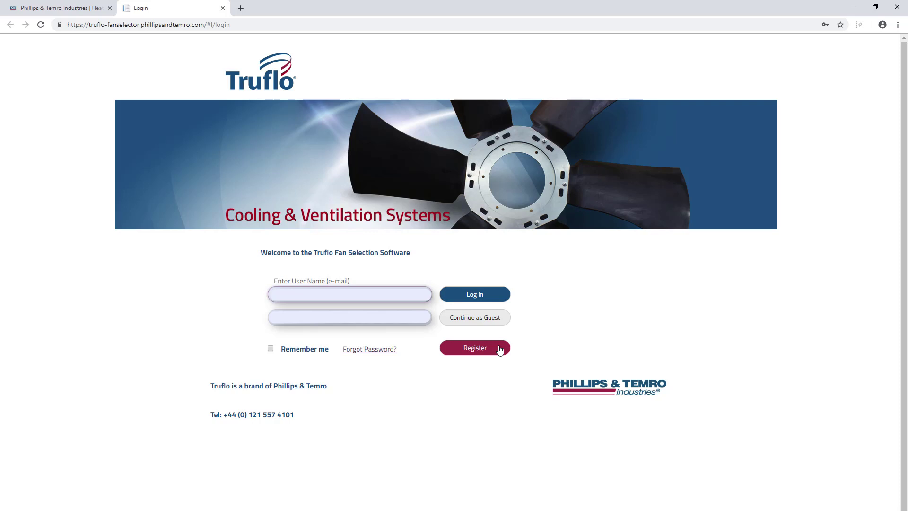
# Log in to the fan selector and review the Target Performance, Speed, Material / Installation and Diameter search criteria
pyautogui.click(504, 296)
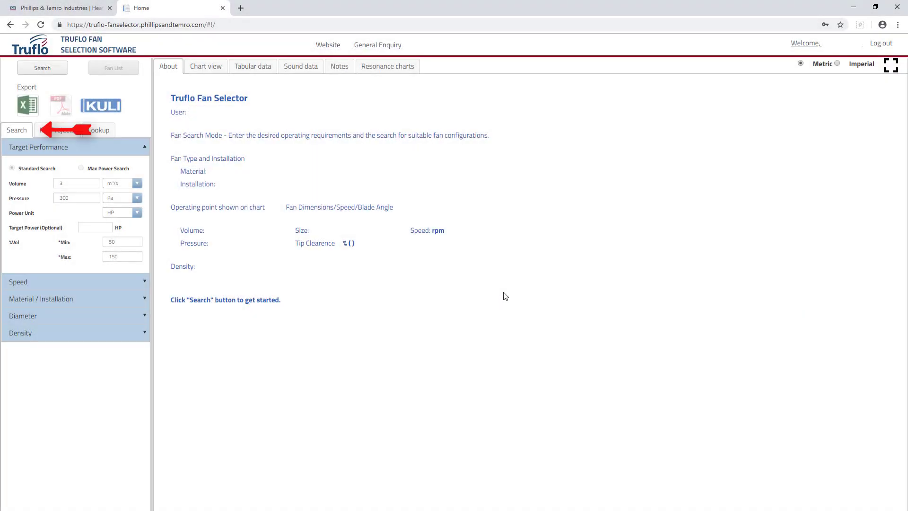
pyautogui.click(144, 147)
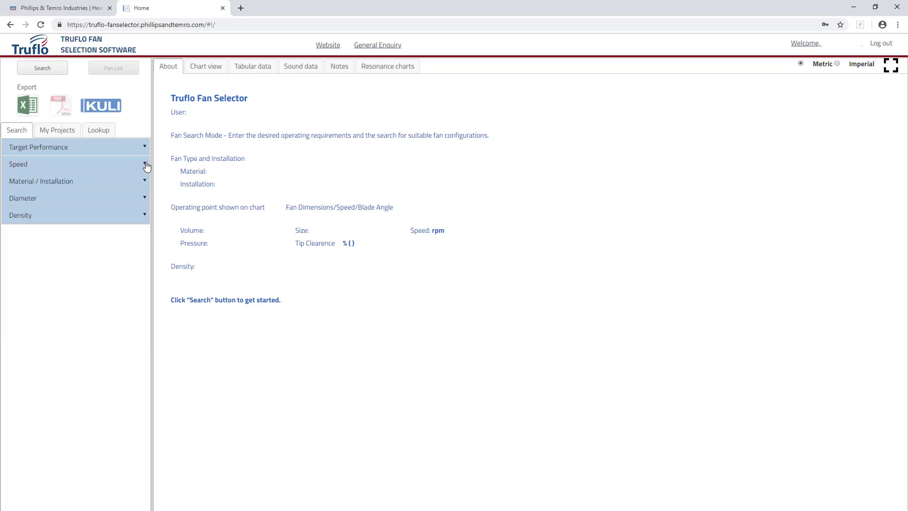
pyautogui.click(145, 164)
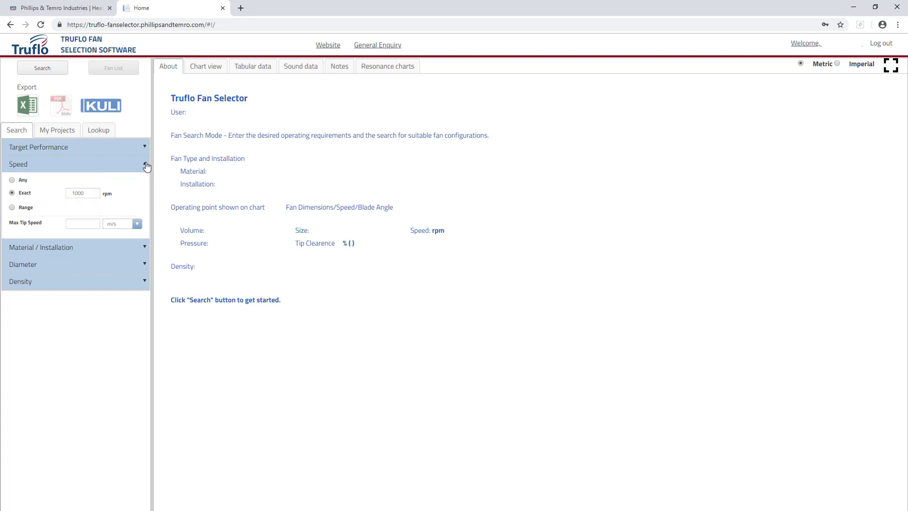
pyautogui.click(146, 167)
pyautogui.click(144, 183)
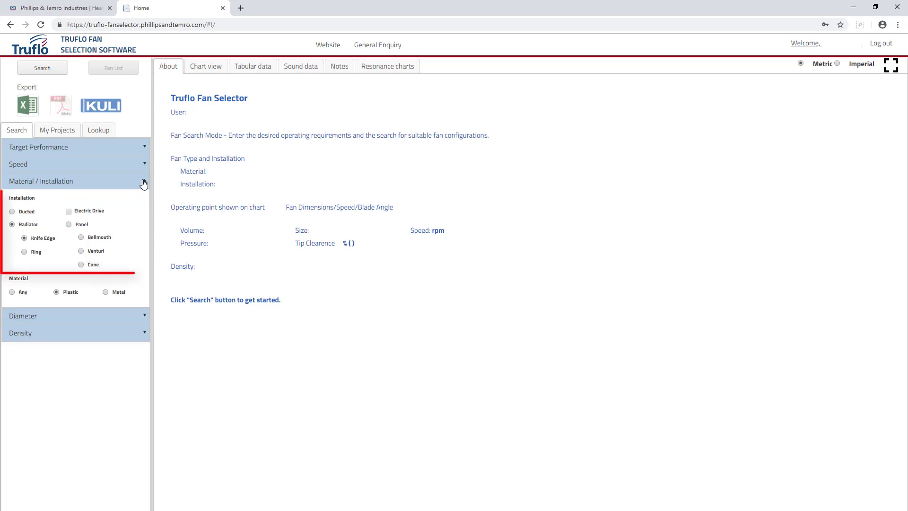
pyautogui.click(144, 184)
pyautogui.click(145, 200)
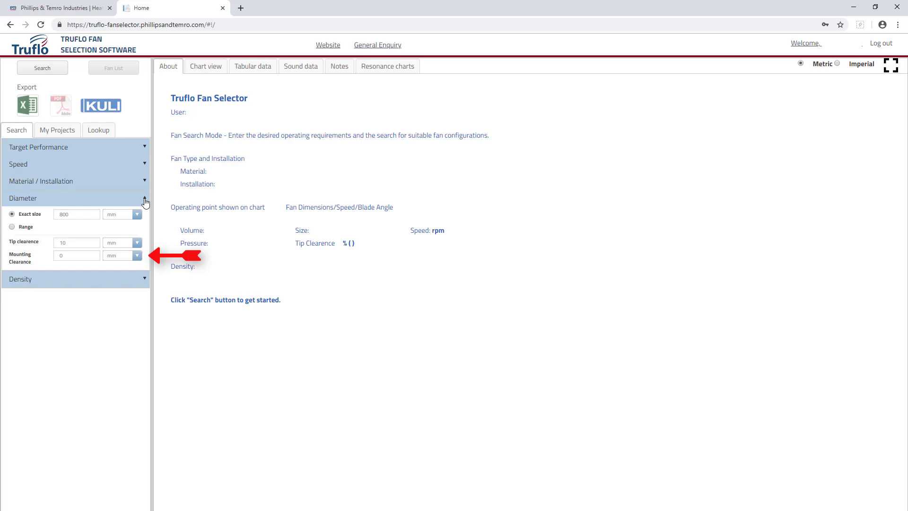
pyautogui.click(145, 202)
# Switch the air density criterion to Define Altitude and Temperature and run the fan search
pyautogui.click(146, 216)
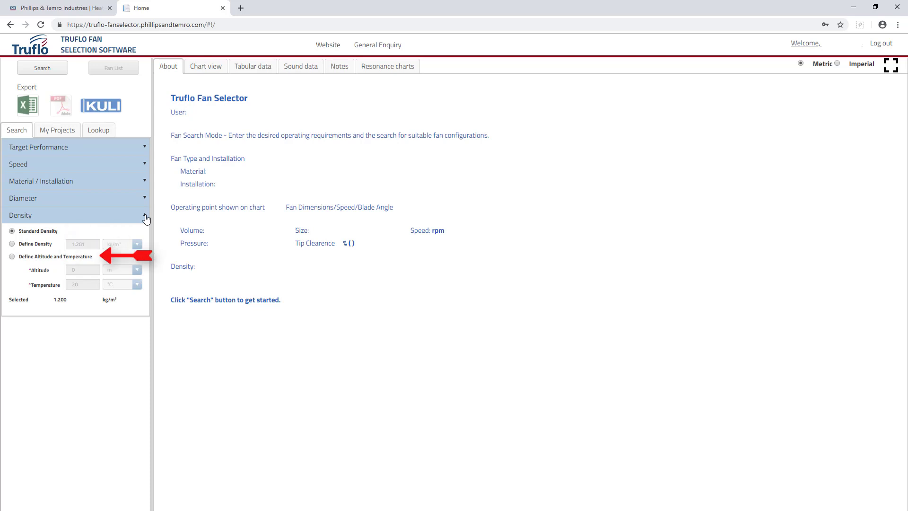
pyautogui.click(12, 245)
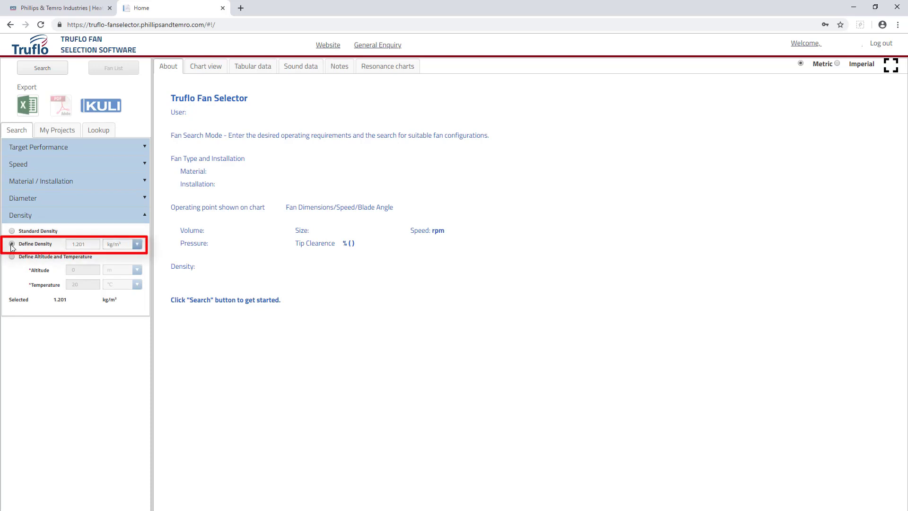
pyautogui.click(11, 257)
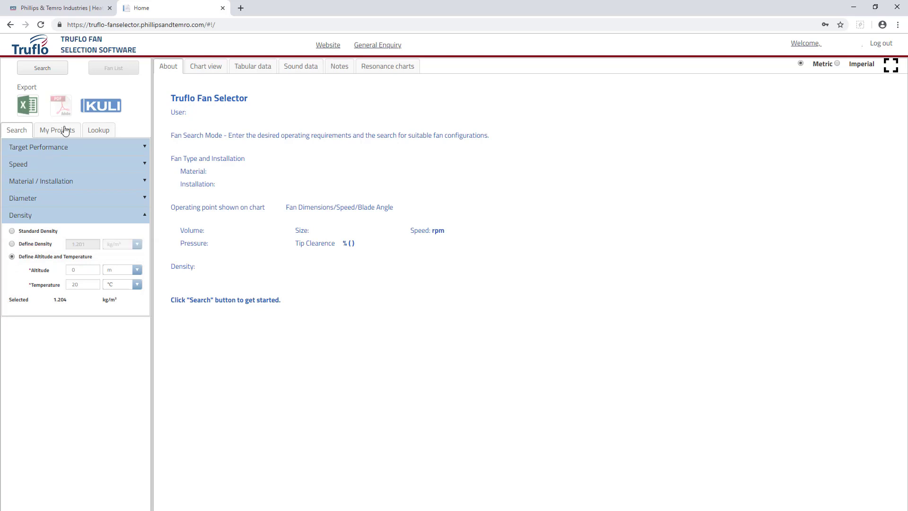
pyautogui.click(60, 68)
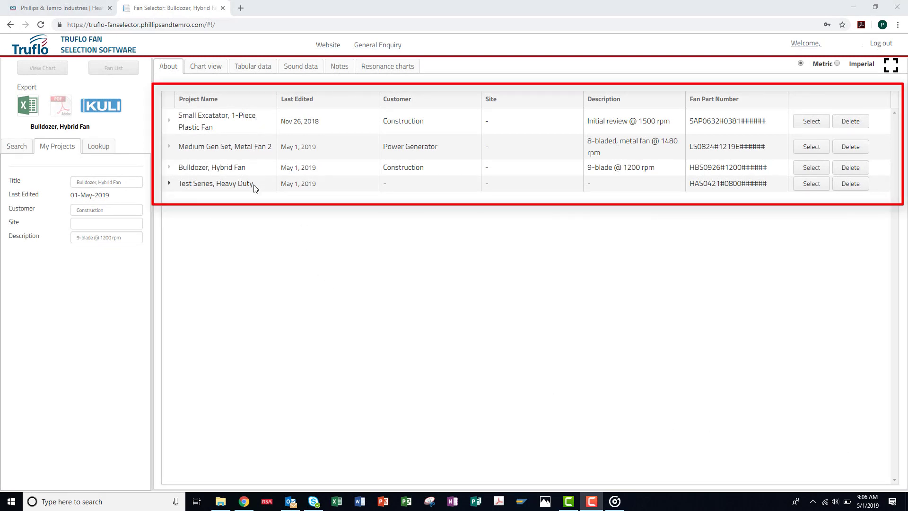
# Expand the Test Series, Heavy Duty project in the saved projects and open the Bulldozer, Hybrid Fan project
pyautogui.click(169, 185)
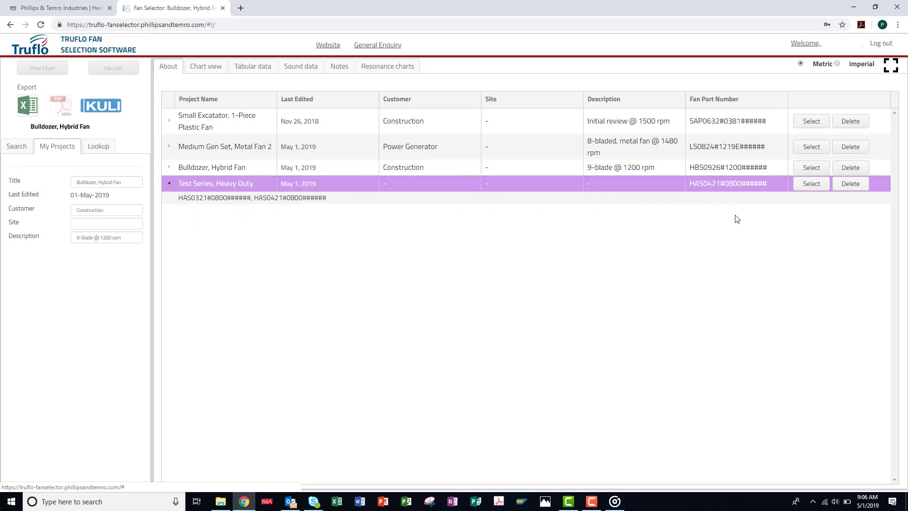
pyautogui.click(817, 164)
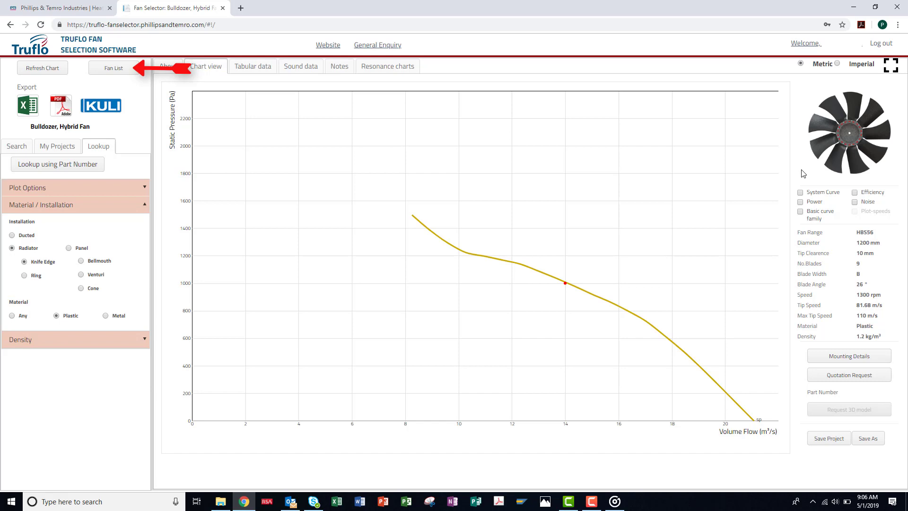
# Show the list of available fans and bring up the lookup by part number
pyautogui.click(115, 67)
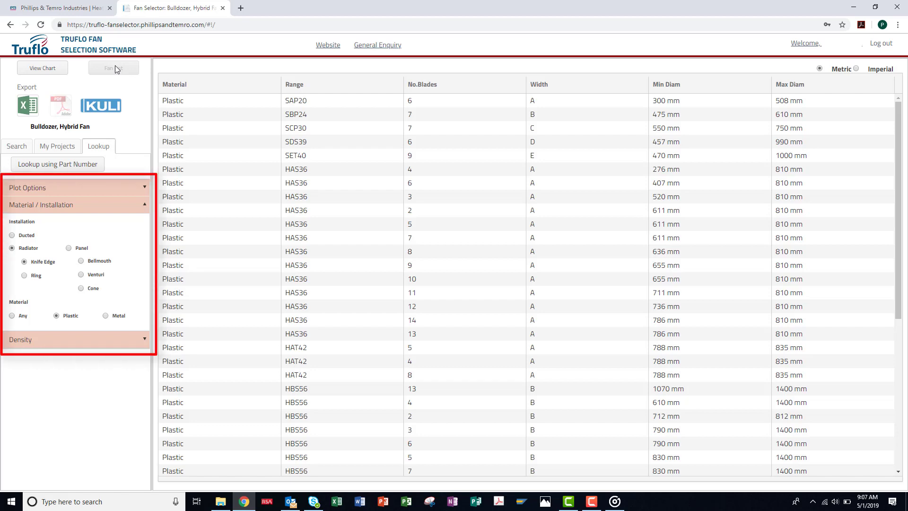
pyautogui.click(101, 170)
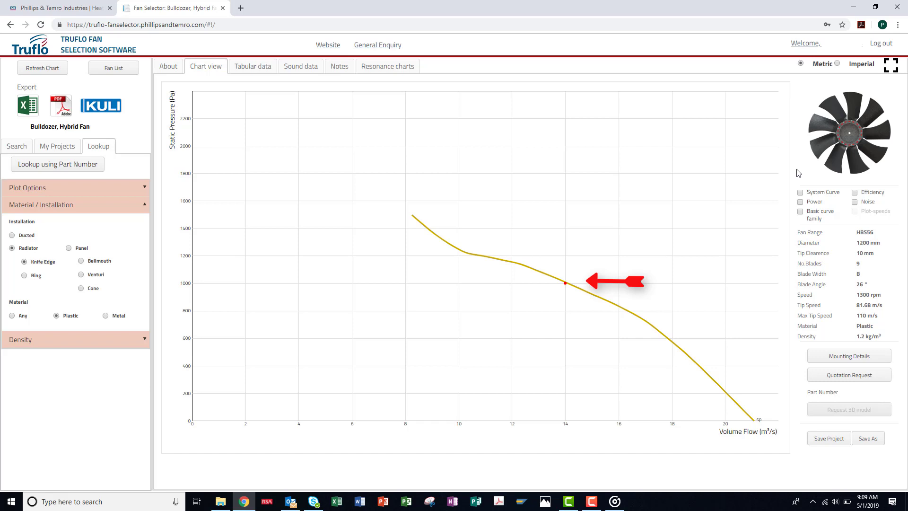
# View the system, power, efficiency and noise curves one at a time on the fan chart, followed by the basic curve family
pyautogui.moveTo(597, 297)
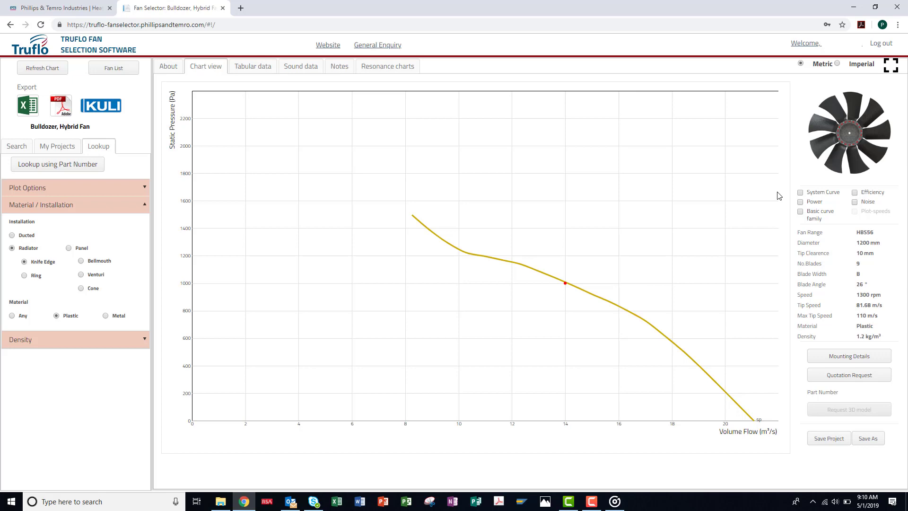
pyautogui.click(800, 193)
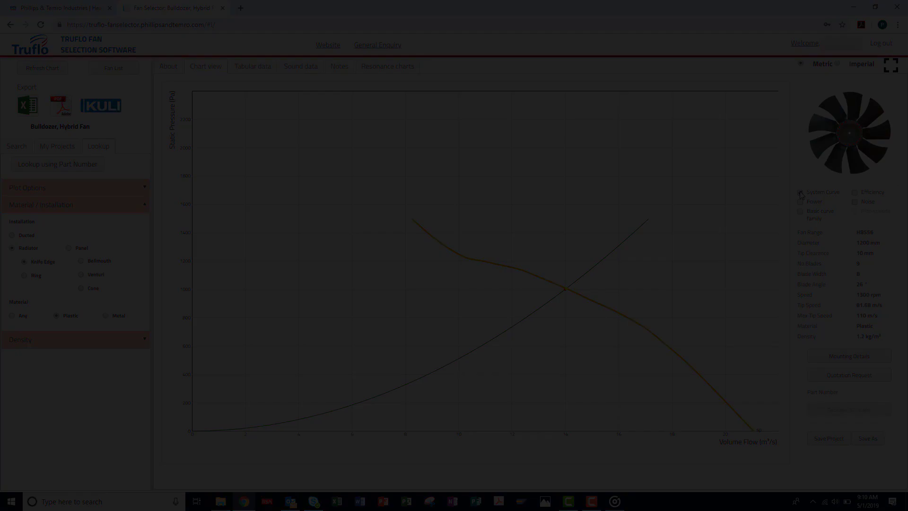
pyautogui.click(800, 193)
pyautogui.click(800, 201)
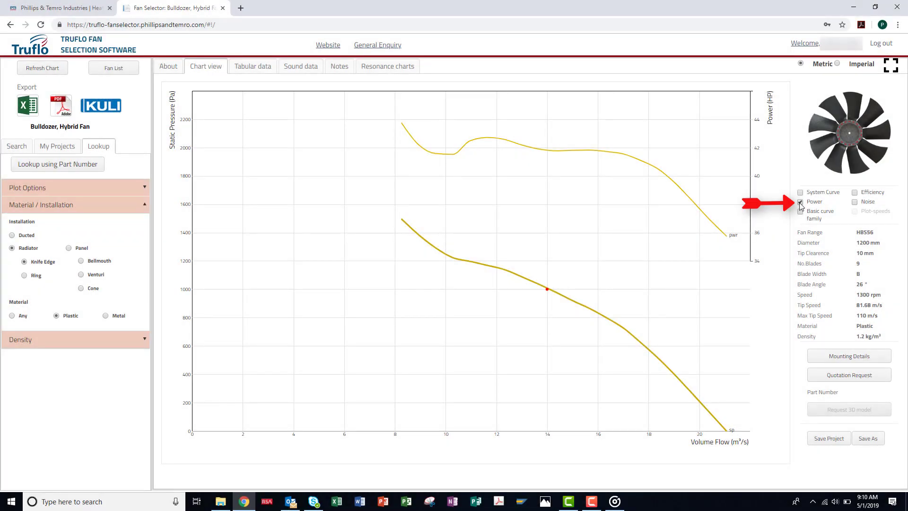
pyautogui.click(799, 202)
pyautogui.click(854, 192)
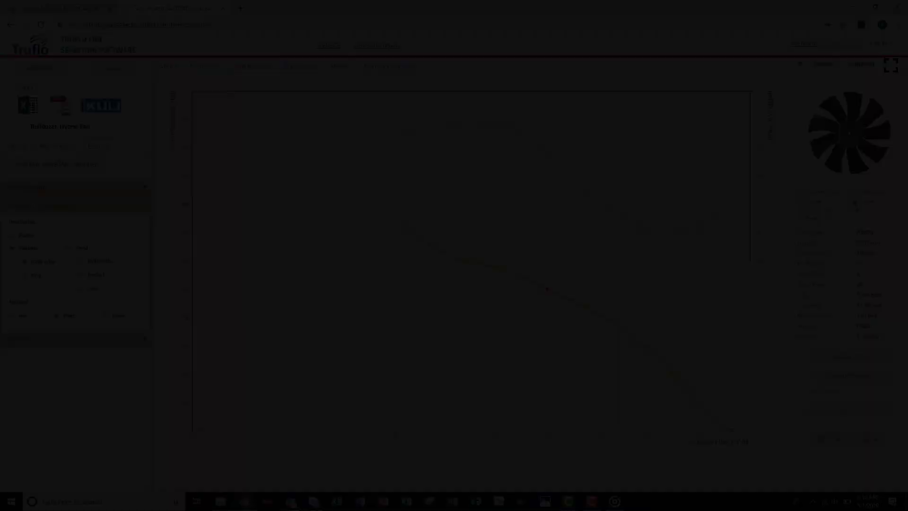
pyautogui.click(853, 192)
pyautogui.click(853, 202)
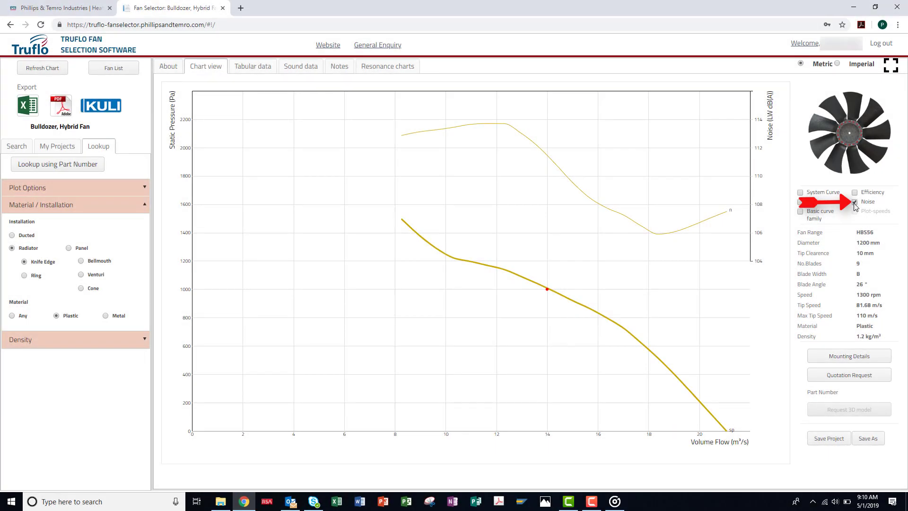
pyautogui.click(853, 202)
pyautogui.click(800, 211)
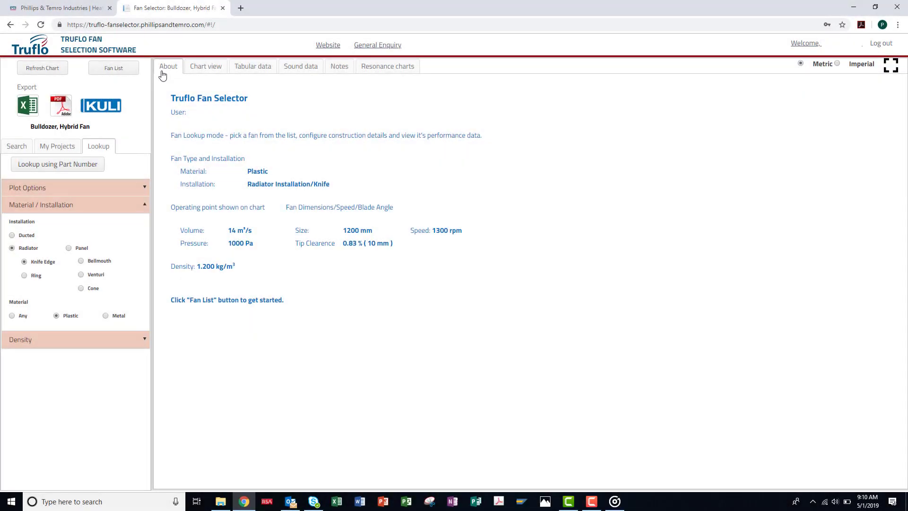
# Review the fan's tabular data, sound data with the Sound Power LWA bar chart, notes and resonance charts
pyautogui.click(251, 73)
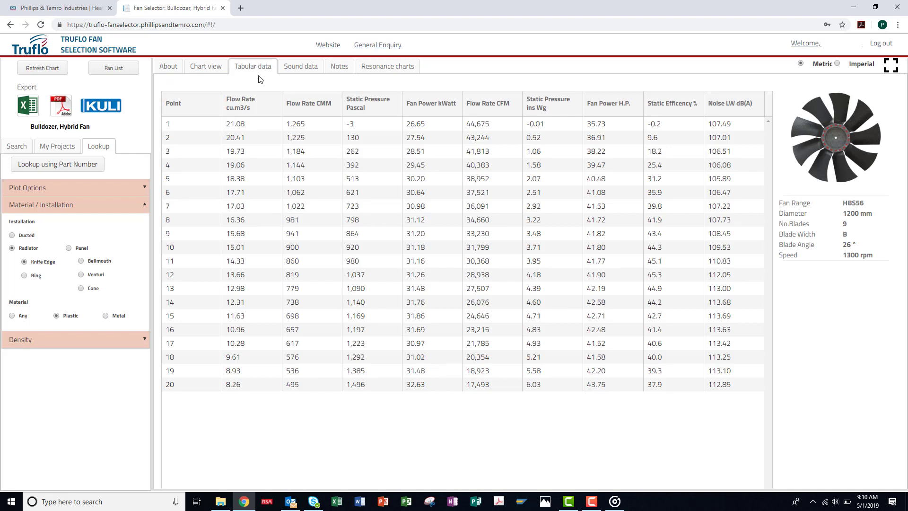
pyautogui.click(301, 71)
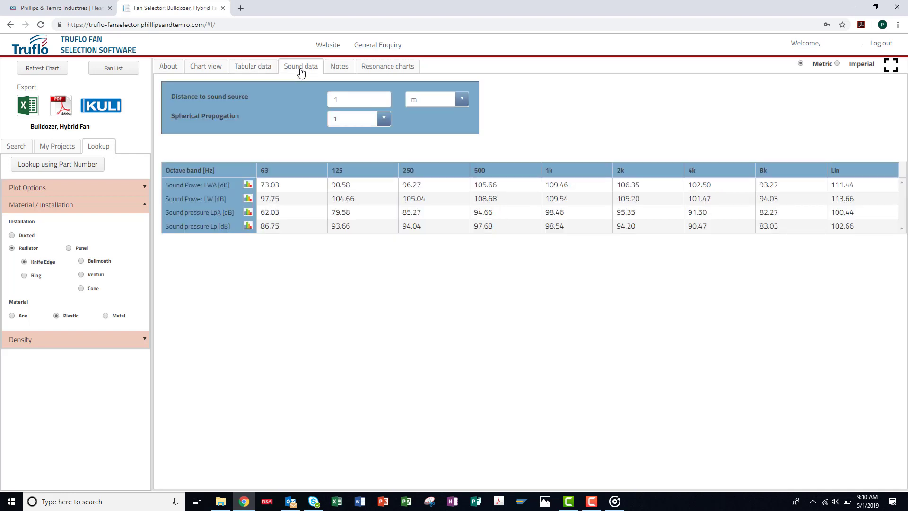
pyautogui.click(247, 185)
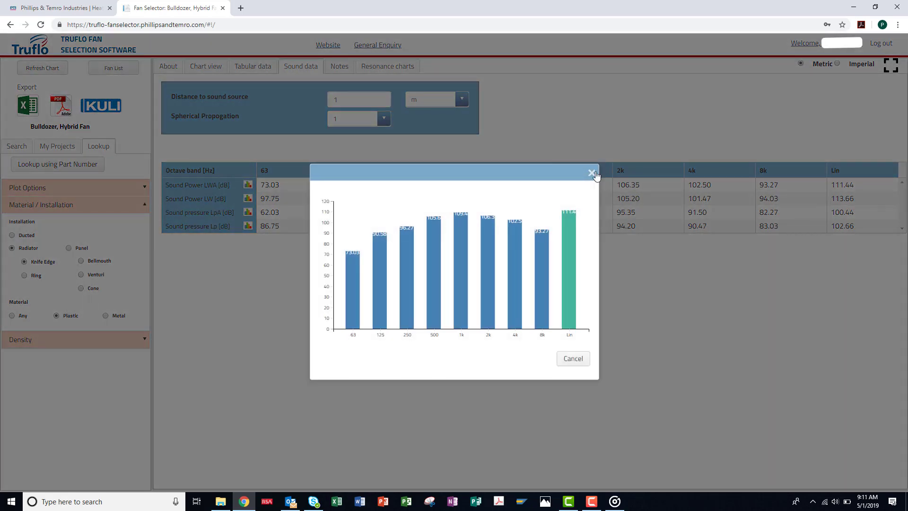
pyautogui.click(592, 173)
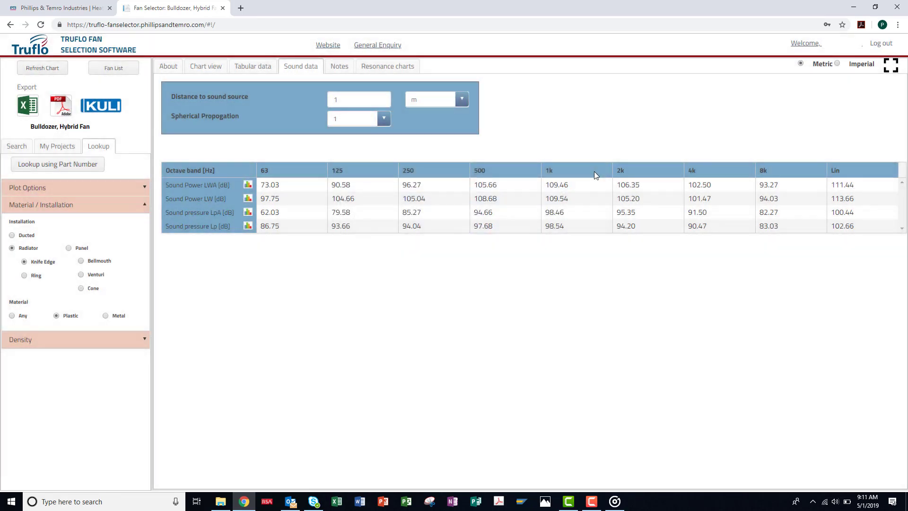
pyautogui.click(344, 70)
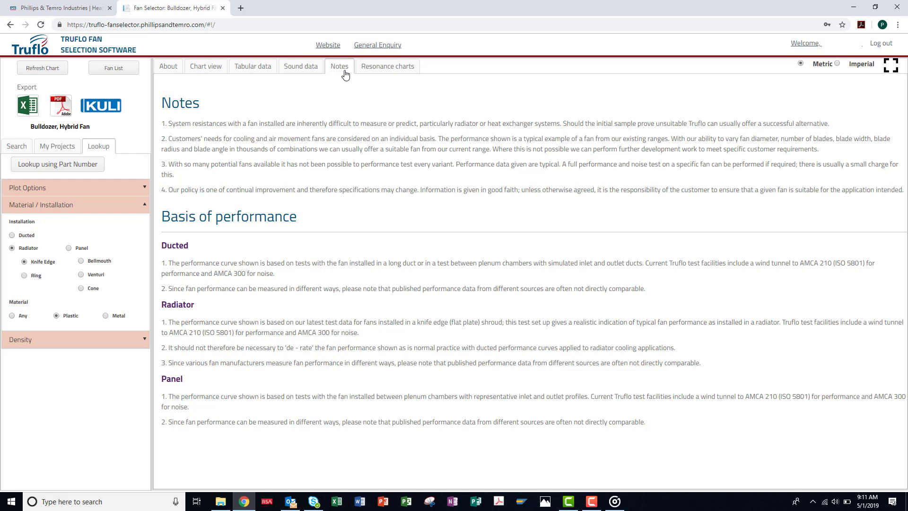
pyautogui.click(368, 71)
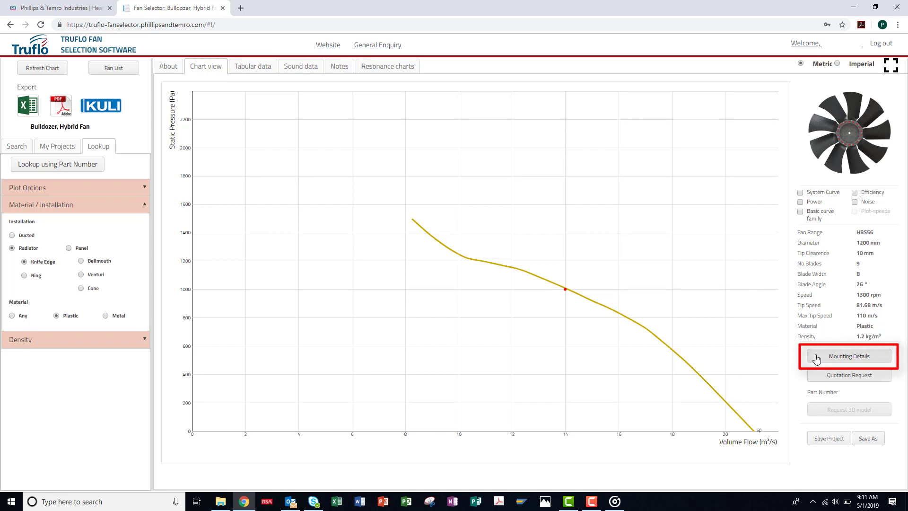
# Add the hub adaptor in the fan's mounting details and generate its part number
pyautogui.click(816, 359)
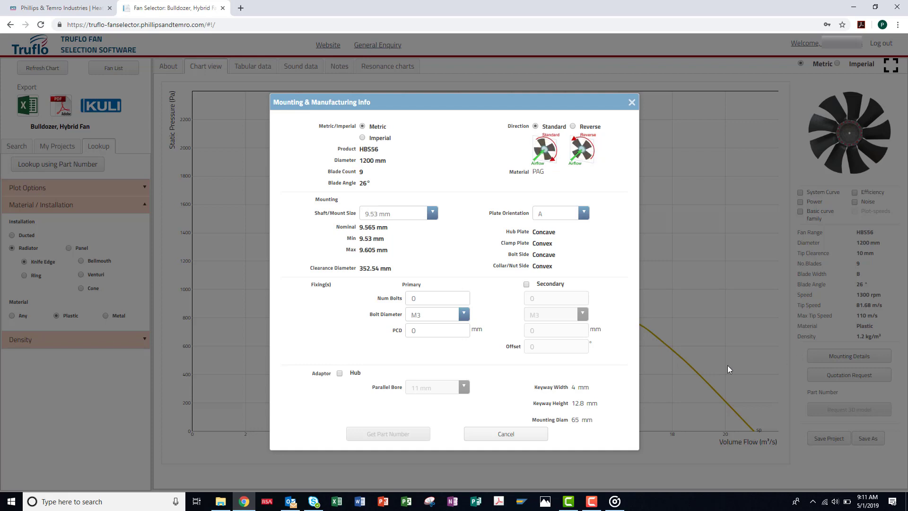
pyautogui.click(340, 373)
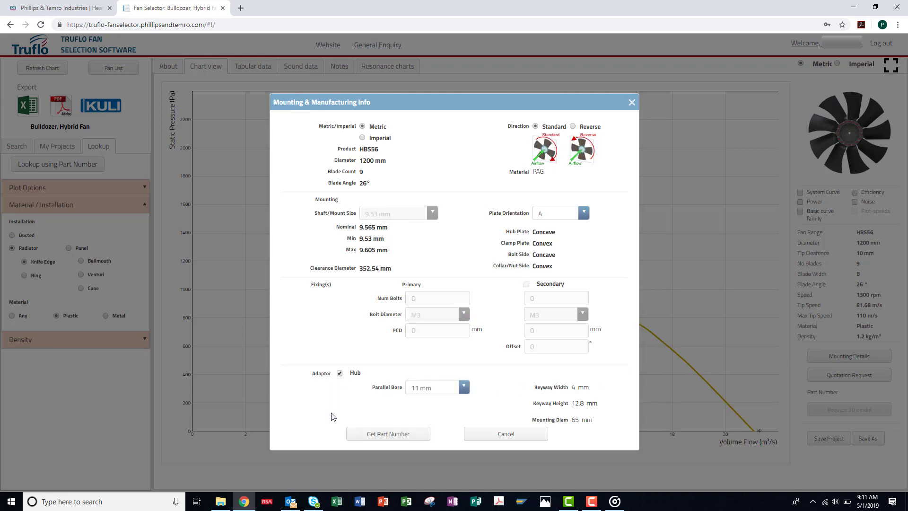
pyautogui.click(360, 434)
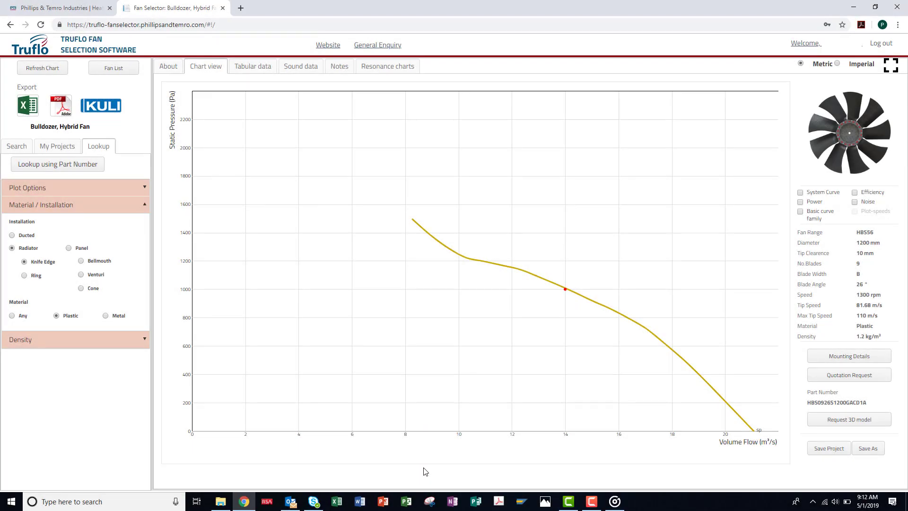
# Request a 3D model of the configured fan and dismiss the confirmation message
pyautogui.click(812, 421)
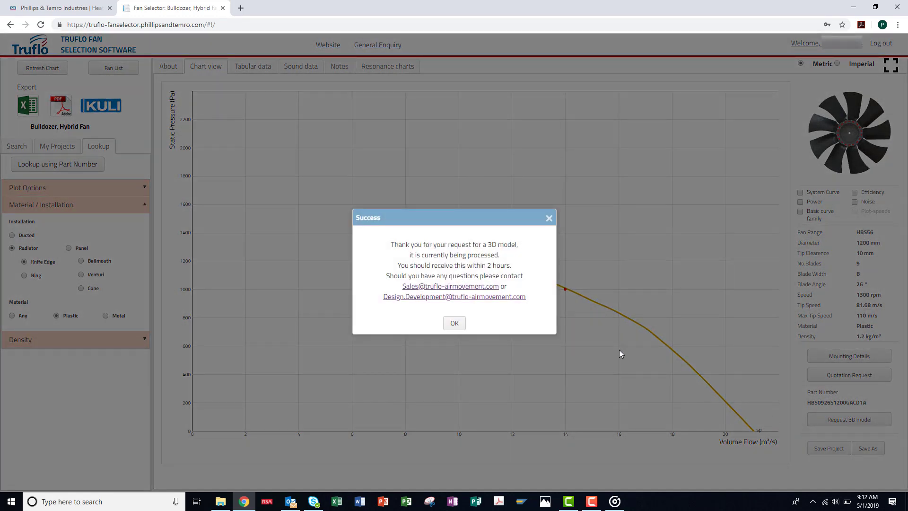
pyautogui.click(451, 323)
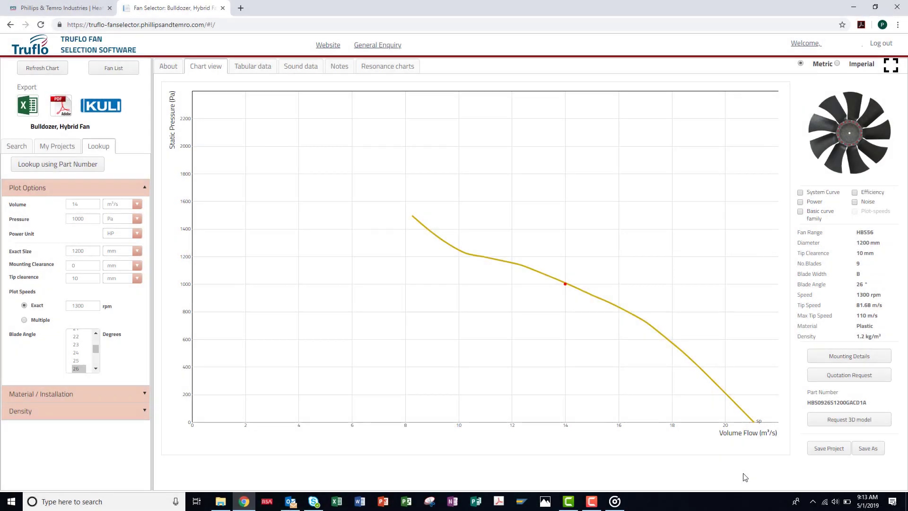
# Check the fan's tabular data and submit a Product Information quotation request for the configured part number
pyautogui.click(251, 68)
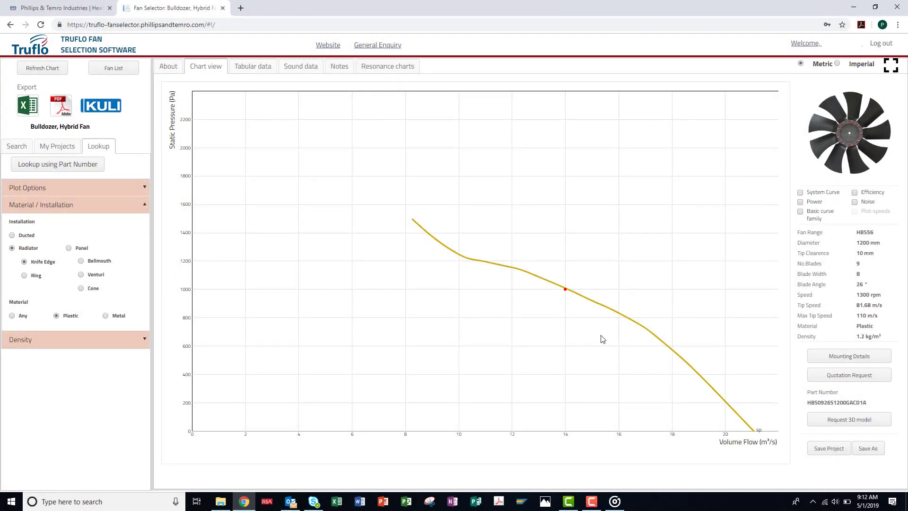
pyautogui.click(819, 377)
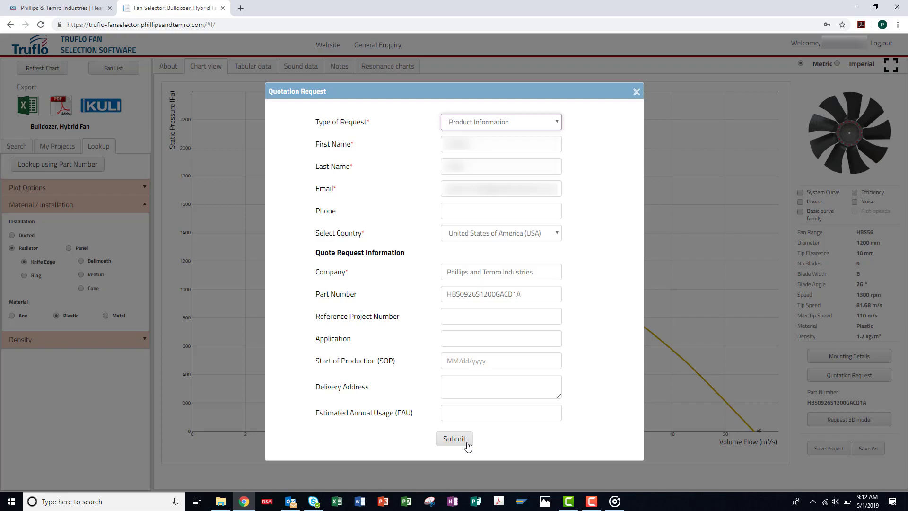
pyautogui.click(466, 444)
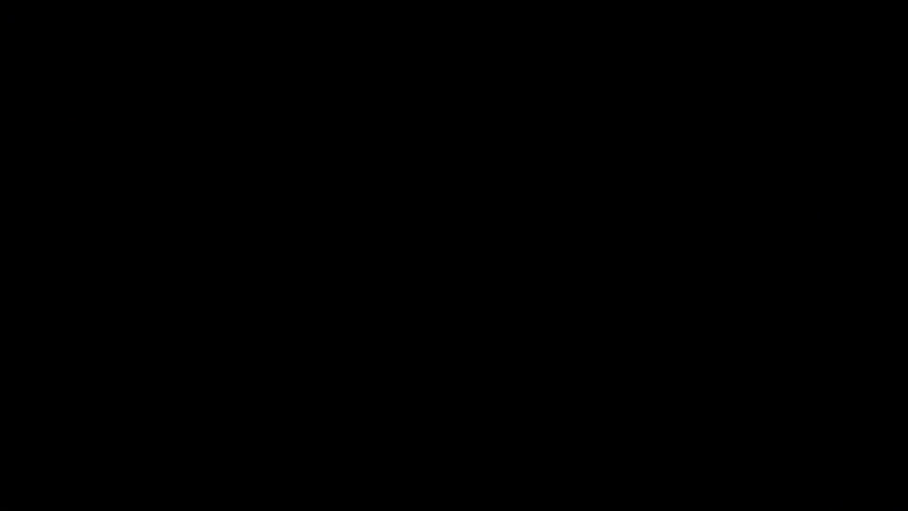